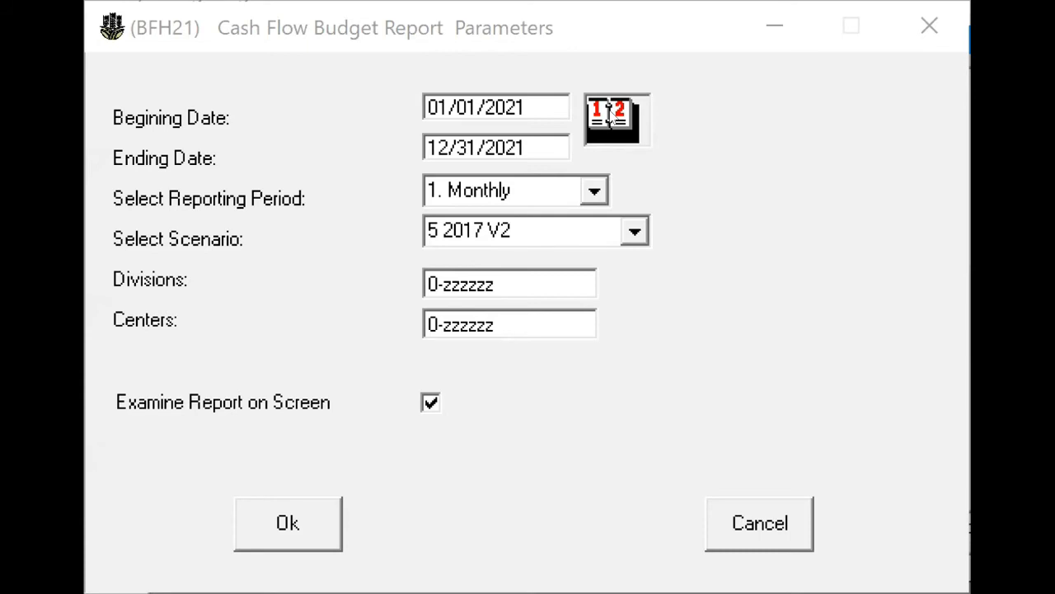
Set the cash flow budget report's dates to a one-year period from 01/01/2017 to 12/31/2017.
click(612, 118)
click(594, 517)
click(595, 517)
click(595, 518)
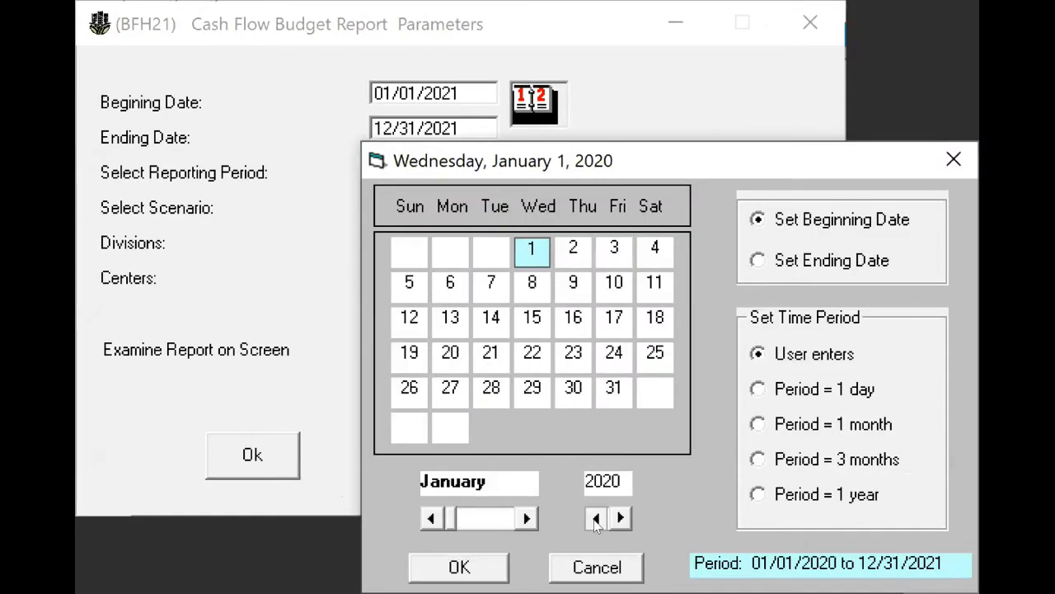
click(595, 518)
click(595, 517)
click(594, 518)
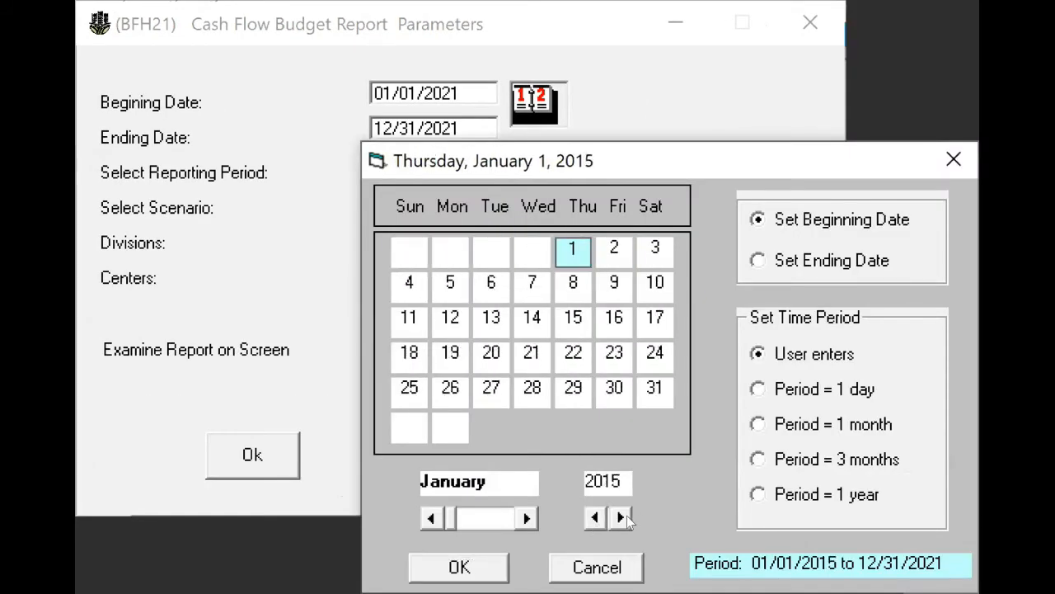
click(621, 518)
click(621, 518)
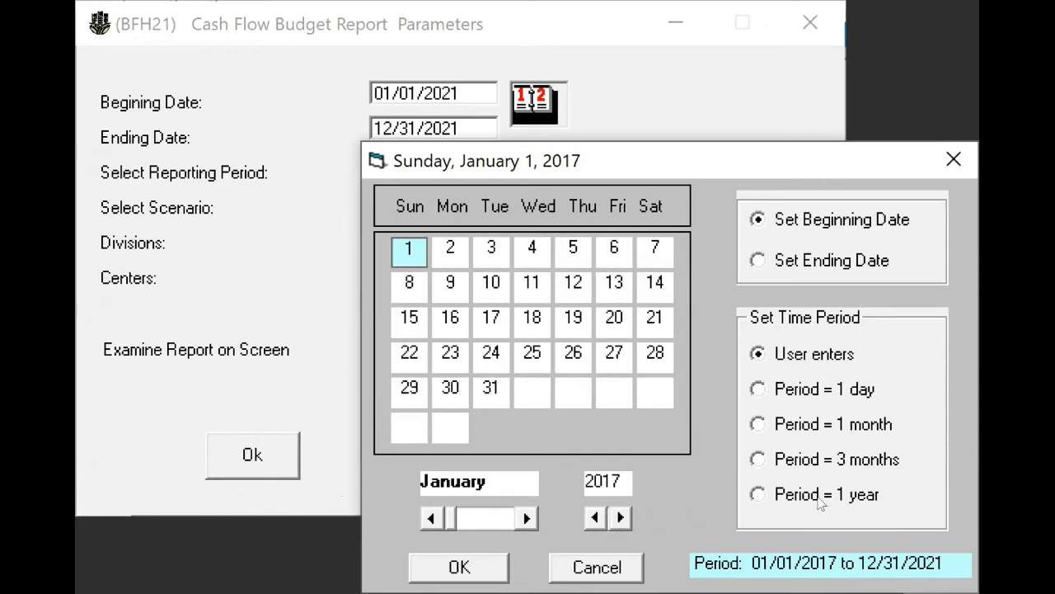
click(820, 499)
click(458, 567)
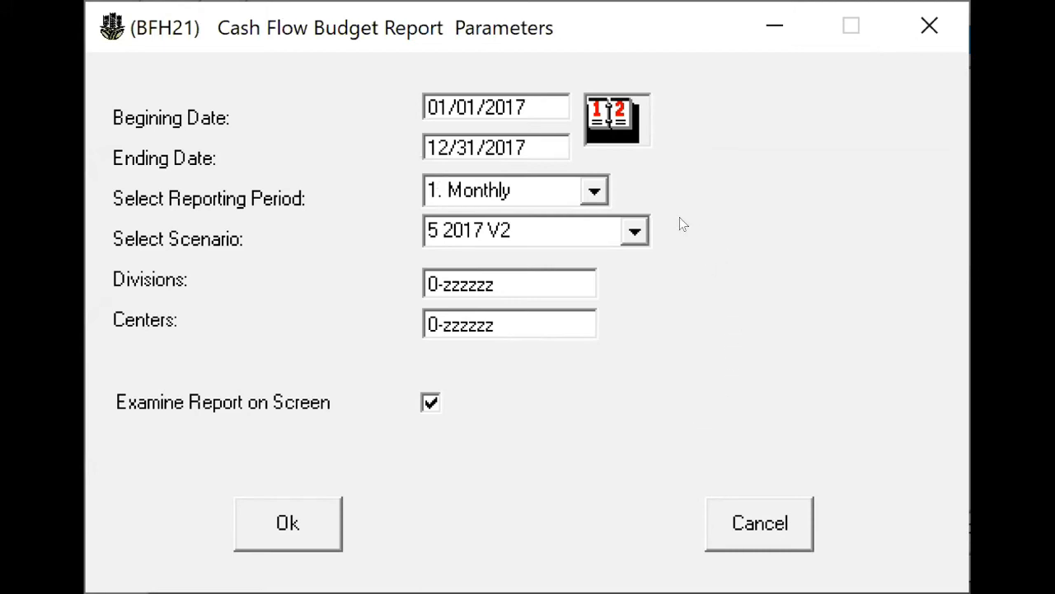
Keep the monthly reporting period and run the cash flow budget report for scenario 5 2017 V2.
click(592, 188)
click(592, 188)
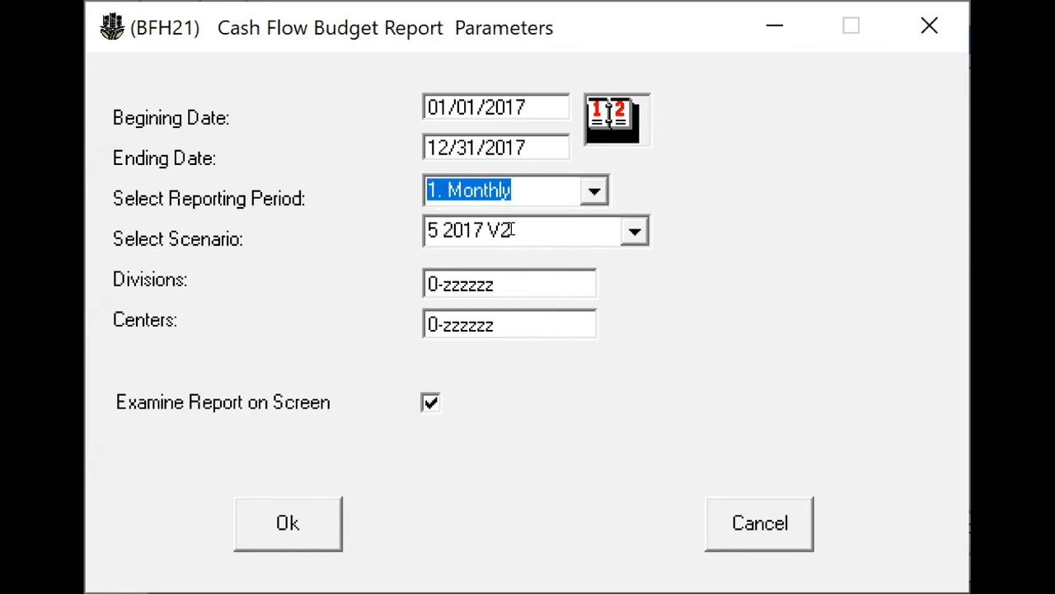
click(290, 533)
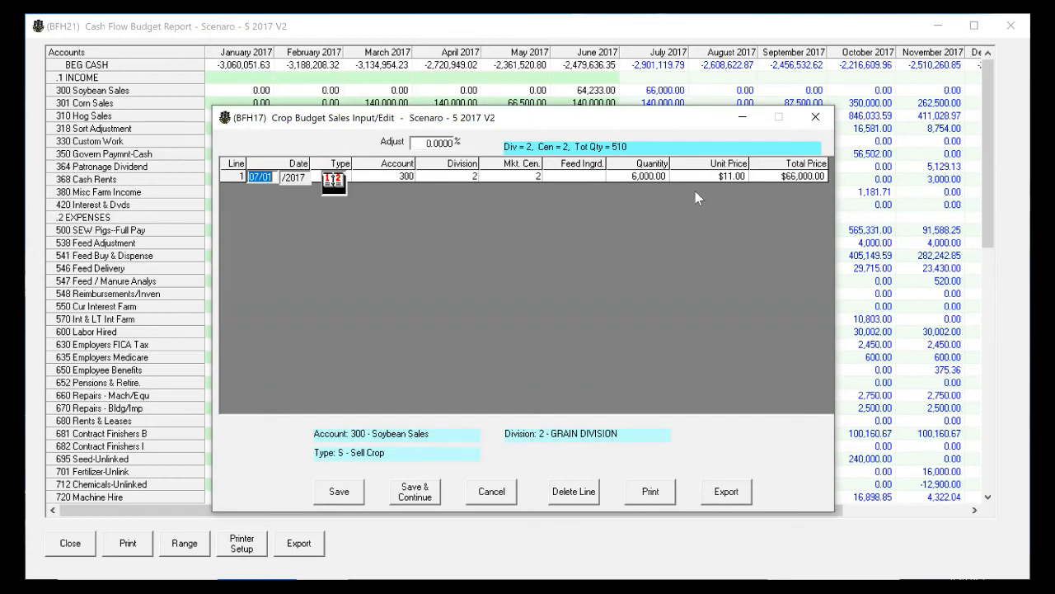
Set the July 2017 Soybean Sales entry to a quantity of 5,000 and a unit price of $14, and save it.
click(660, 176)
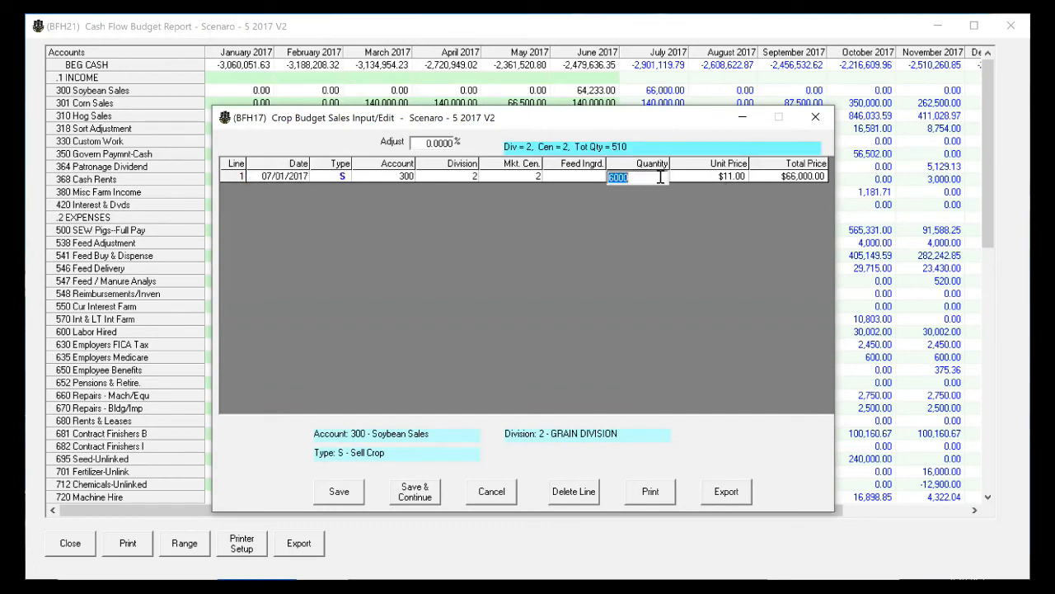
text(50)
click(697, 178)
text(14)
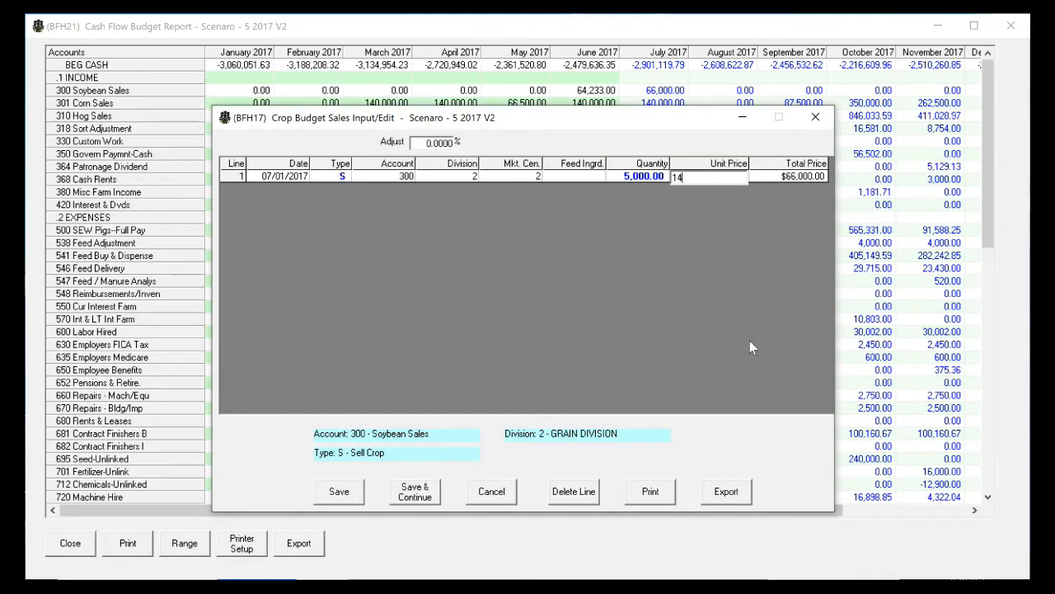
click(358, 493)
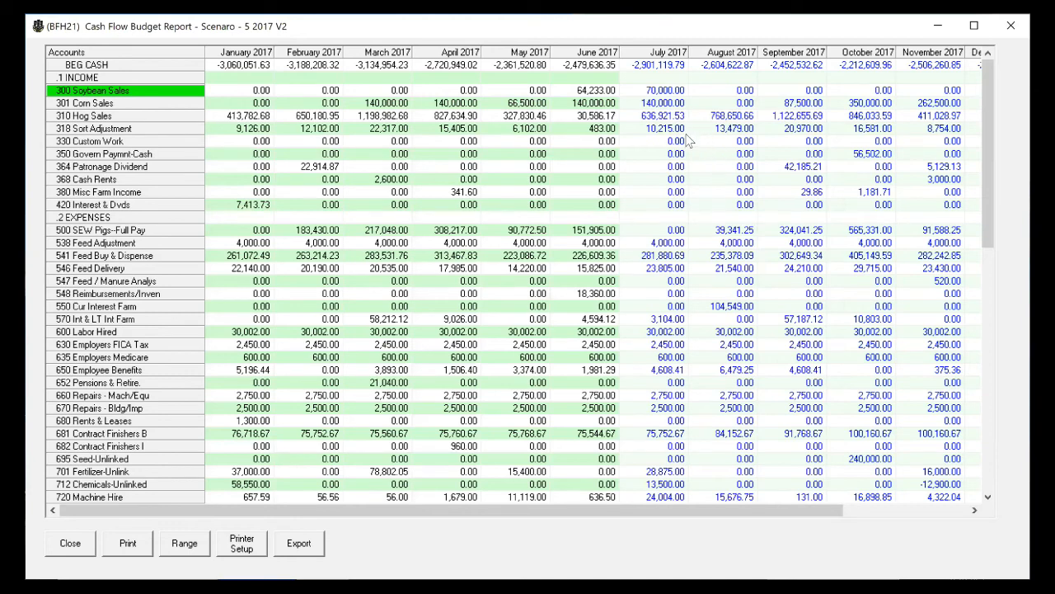
Adjust the unit price of all twelve monthly 2017 Labor Hired entries by 15% and save the change.
click(653, 331)
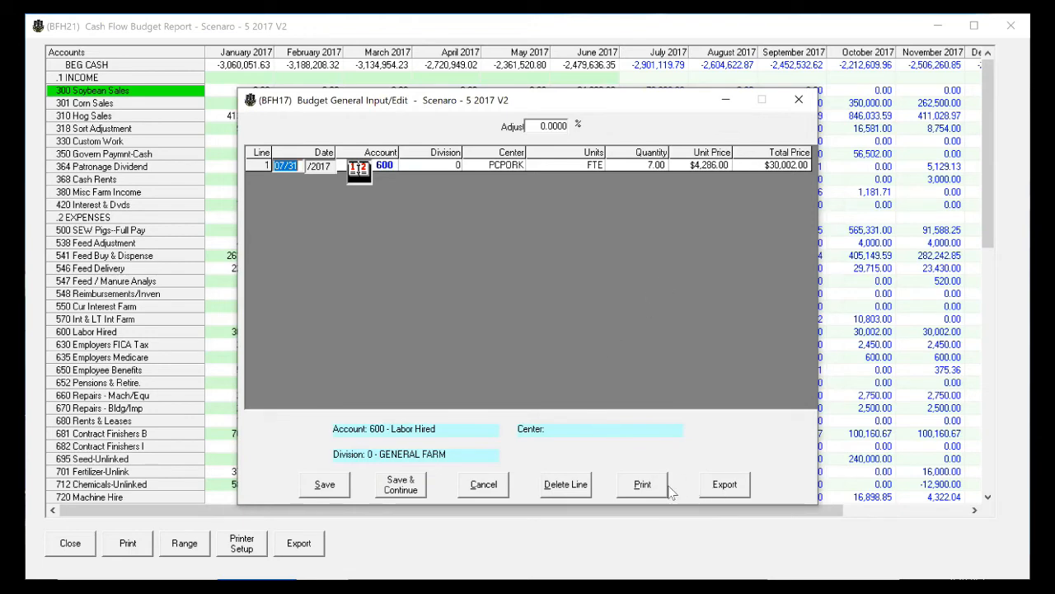
click(475, 487)
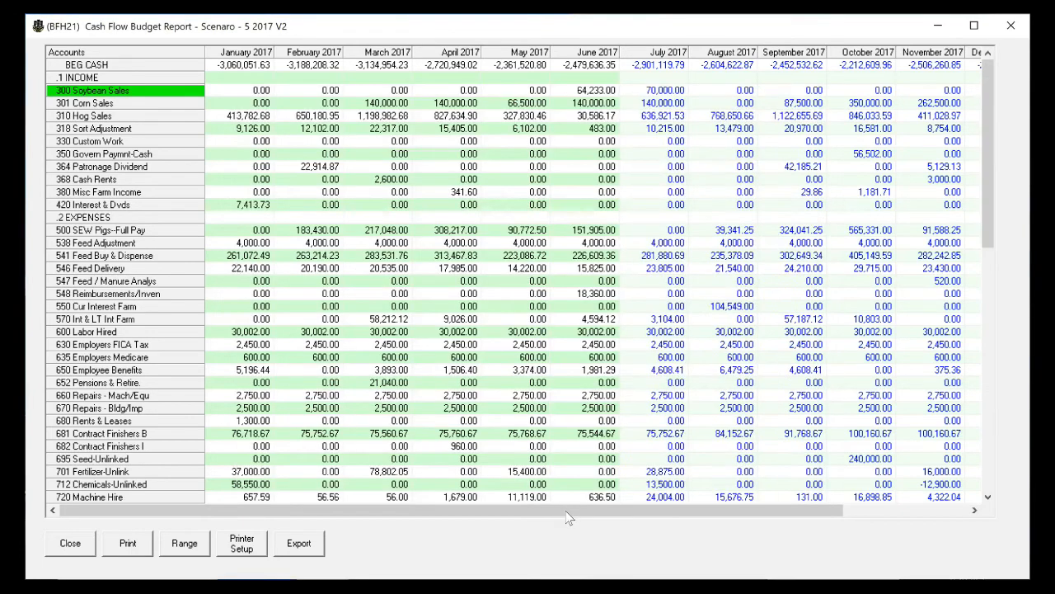
drag(608, 517, 820, 521)
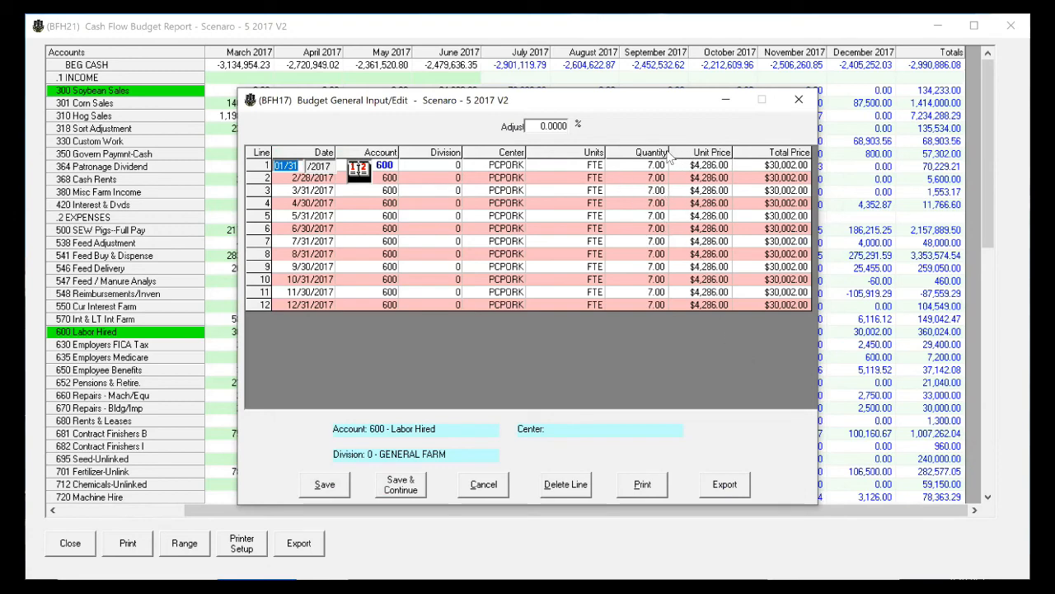
click(699, 157)
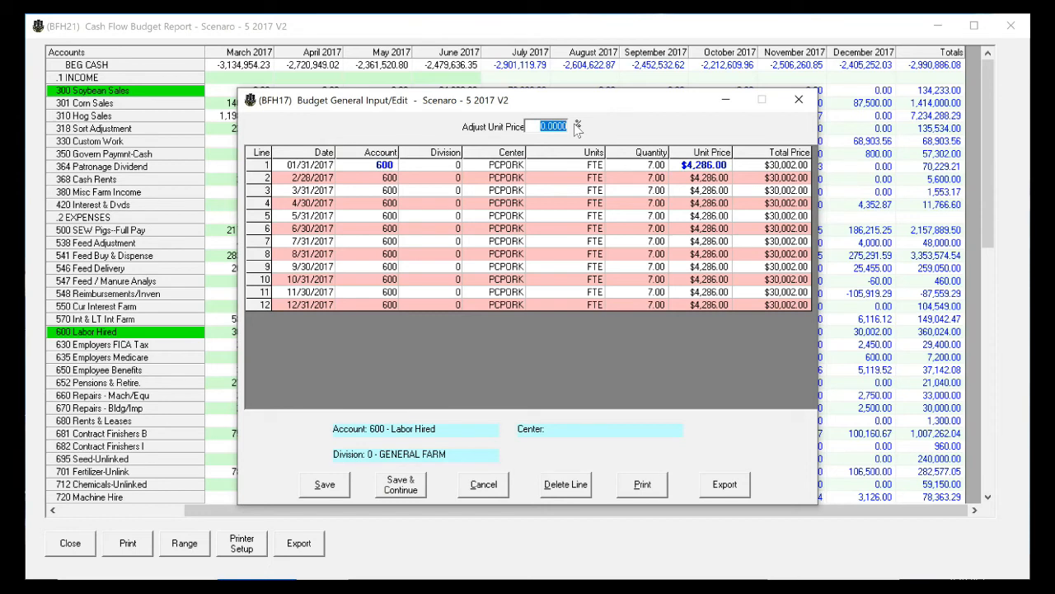
text(15)
key(Return)
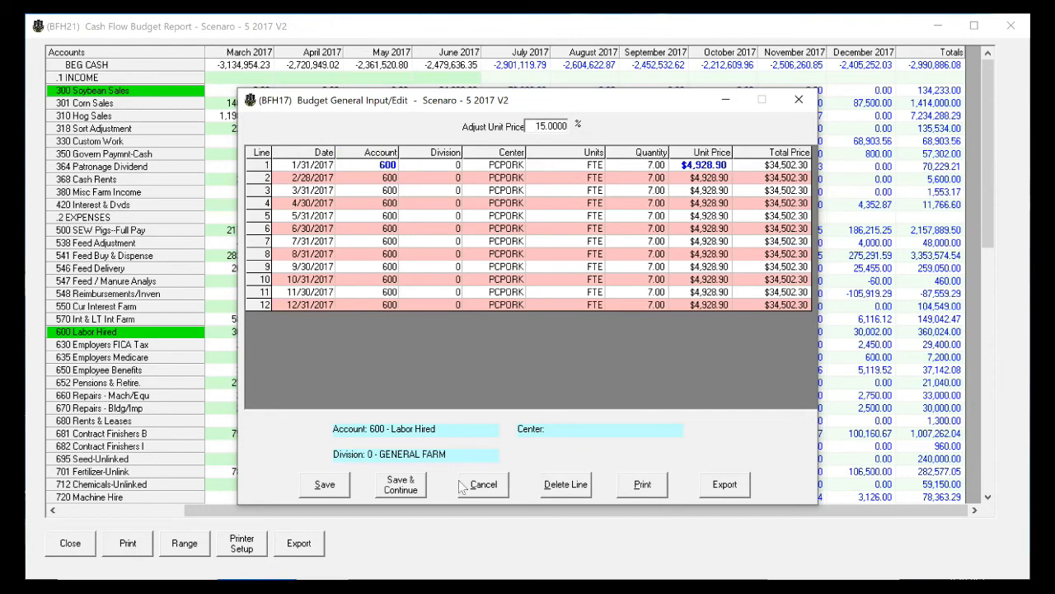
click(321, 484)
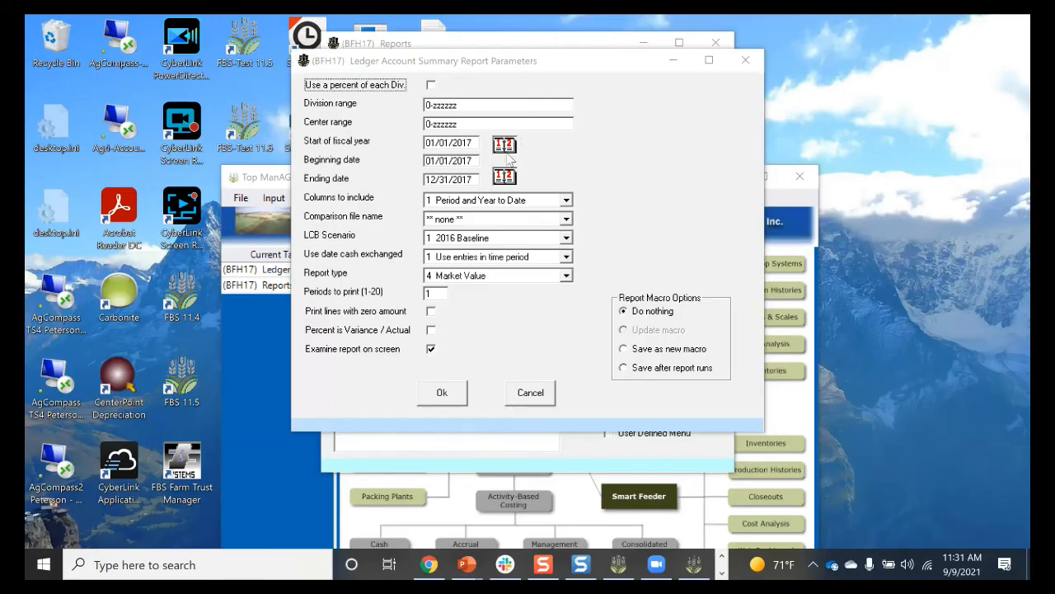
Set the ending date of the Ledger Account Summary report to 08/31/2017, leaving the fiscal year start as it is.
click(505, 144)
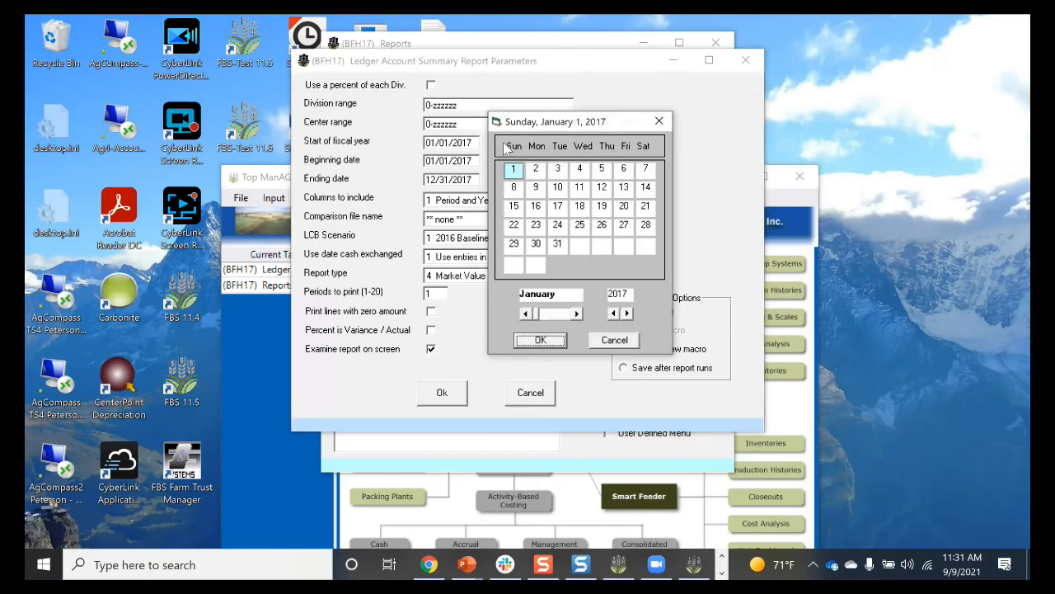
click(606, 341)
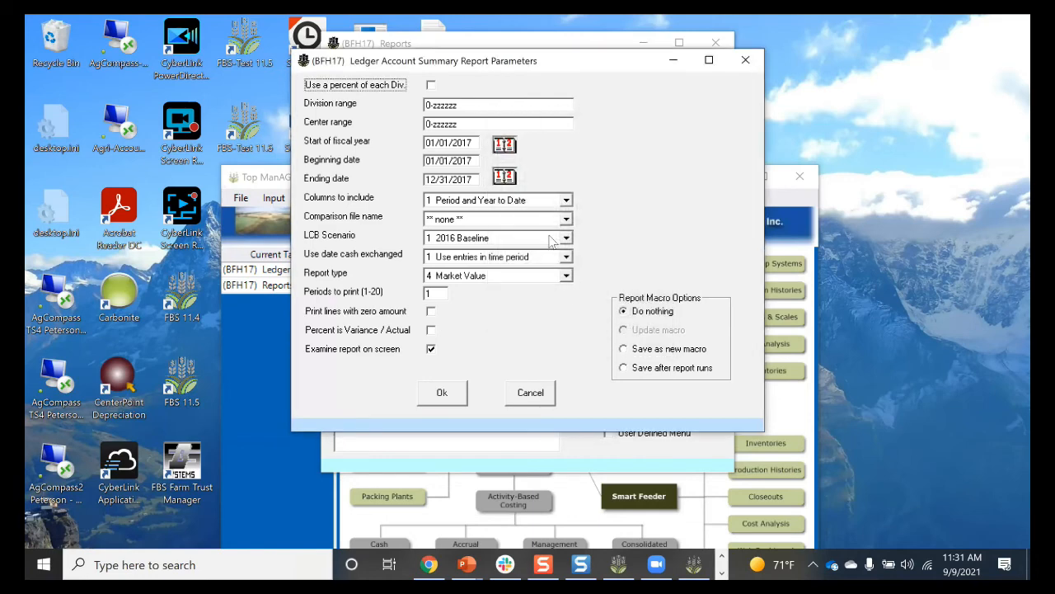
click(504, 177)
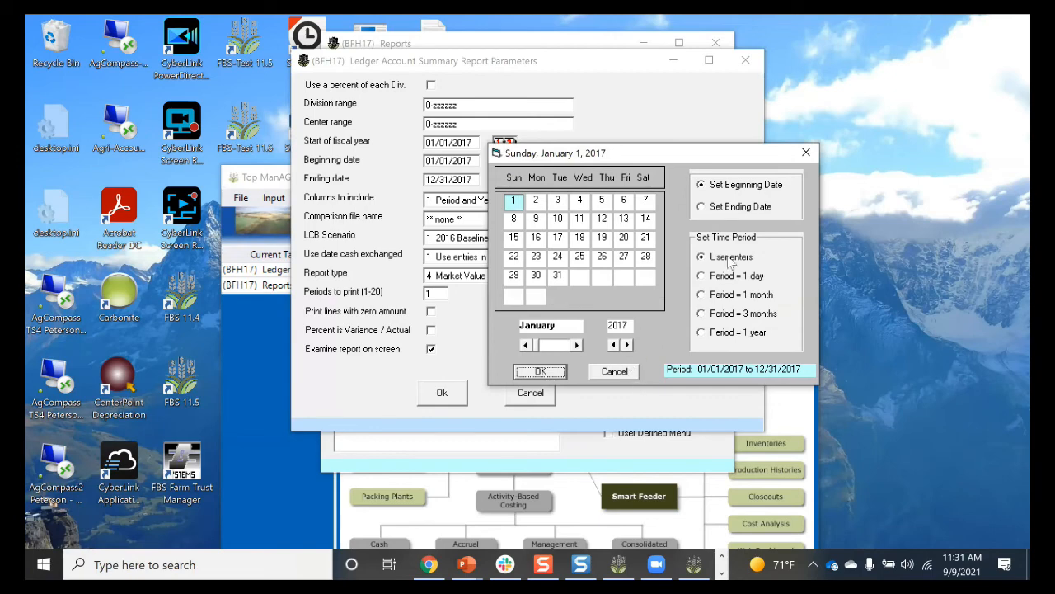
click(720, 207)
click(533, 346)
click(532, 346)
click(532, 346)
click(532, 347)
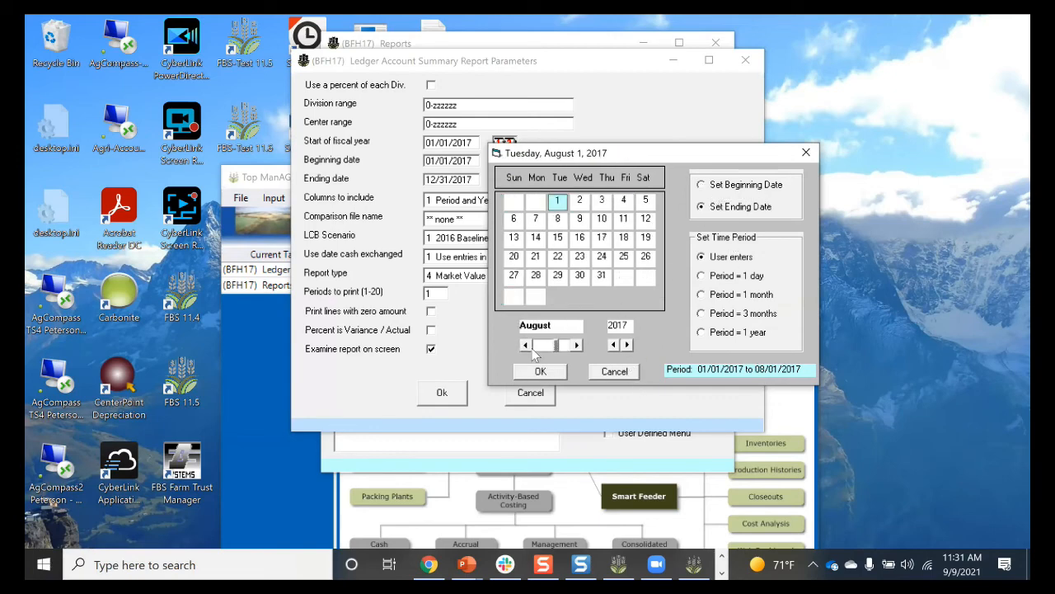
click(601, 277)
click(540, 371)
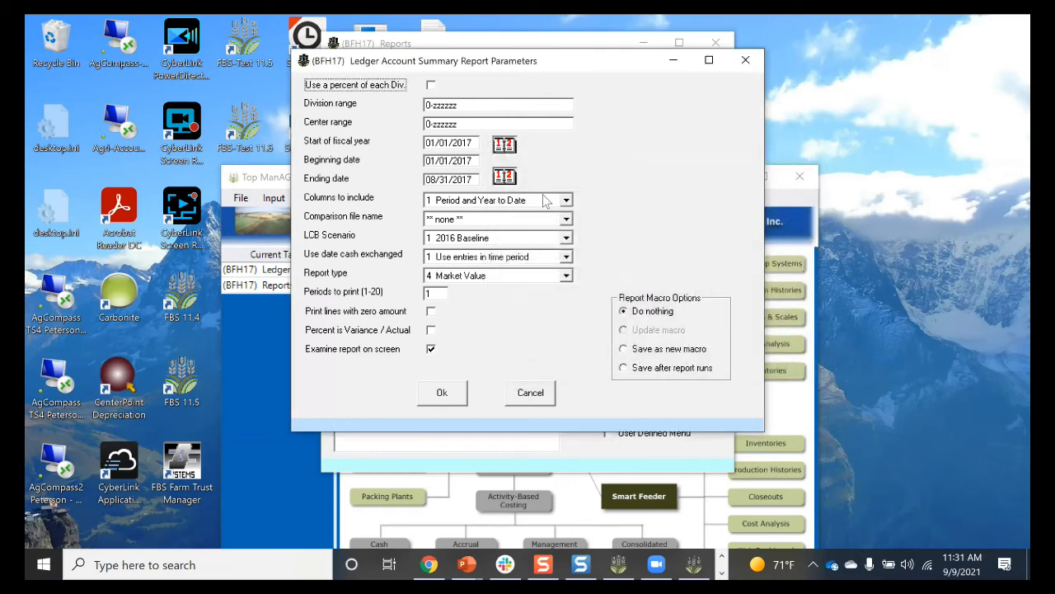
Choose the Period - LCB Variance columns and the 5 2017 V2 LCB scenario for the ledger account summary.
click(544, 200)
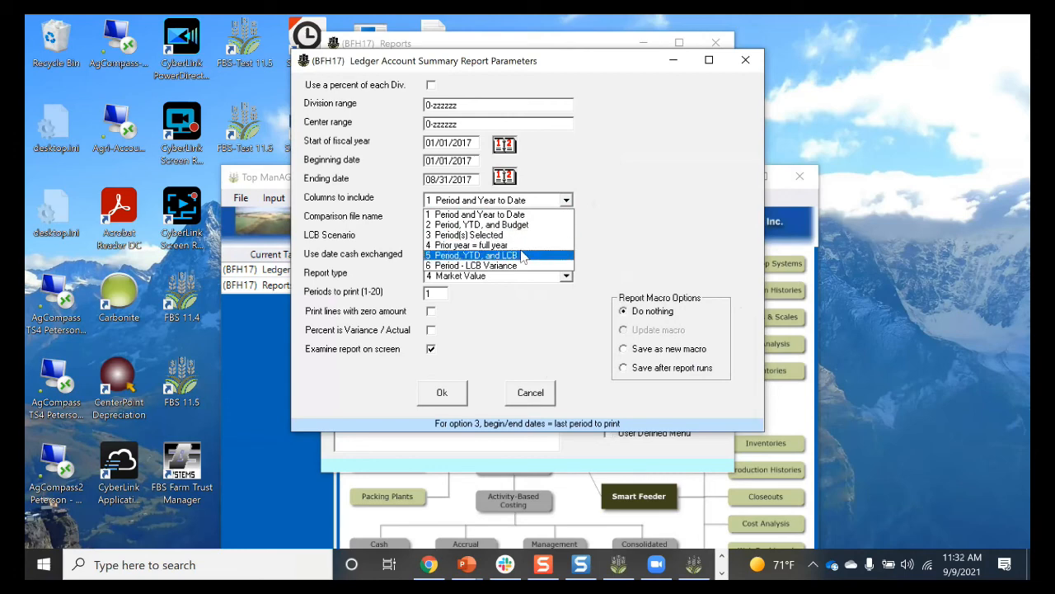
click(500, 265)
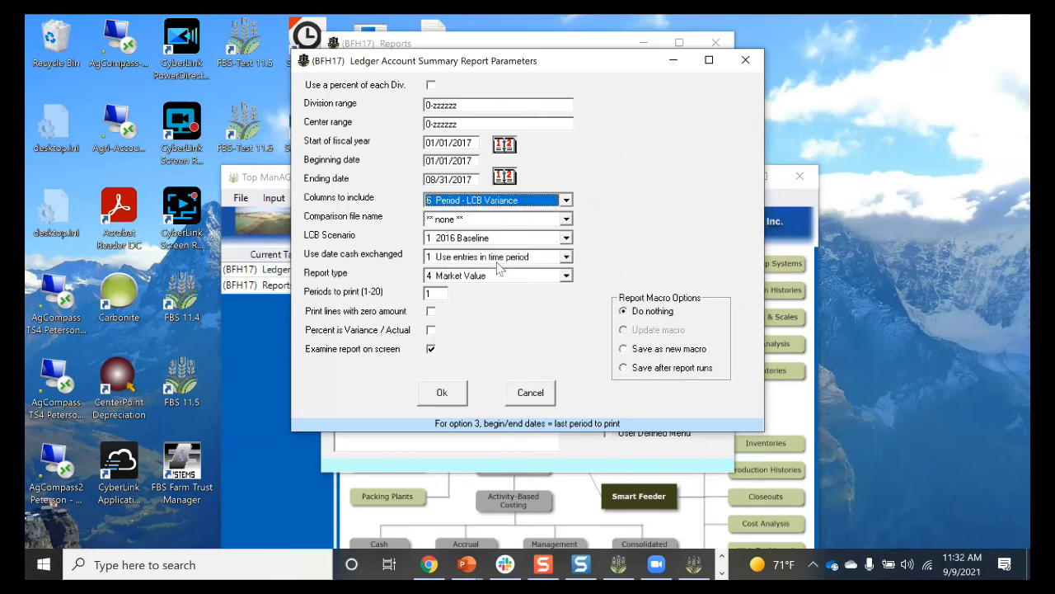
click(565, 237)
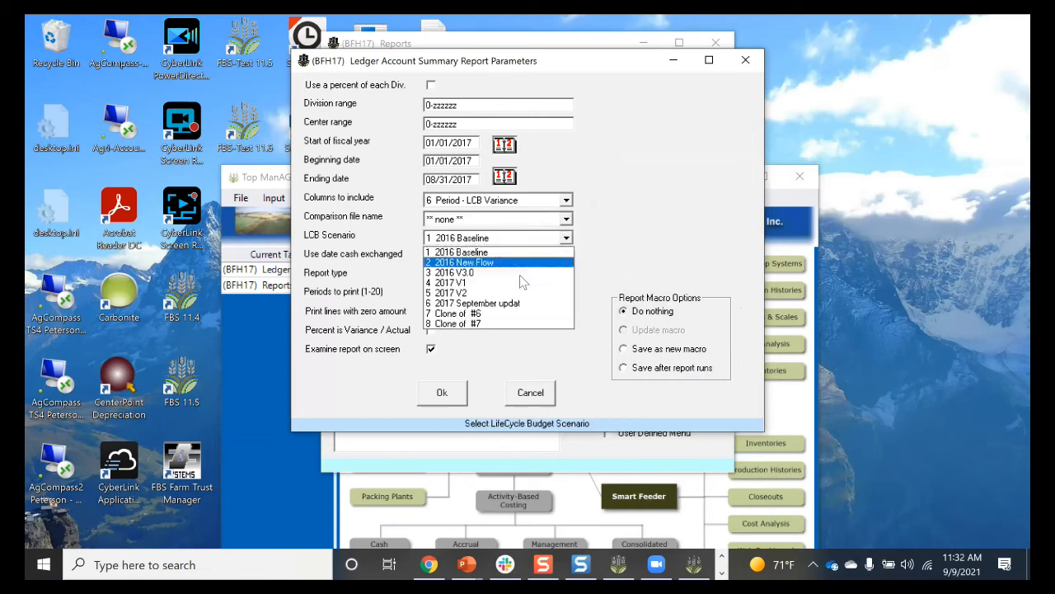
click(493, 292)
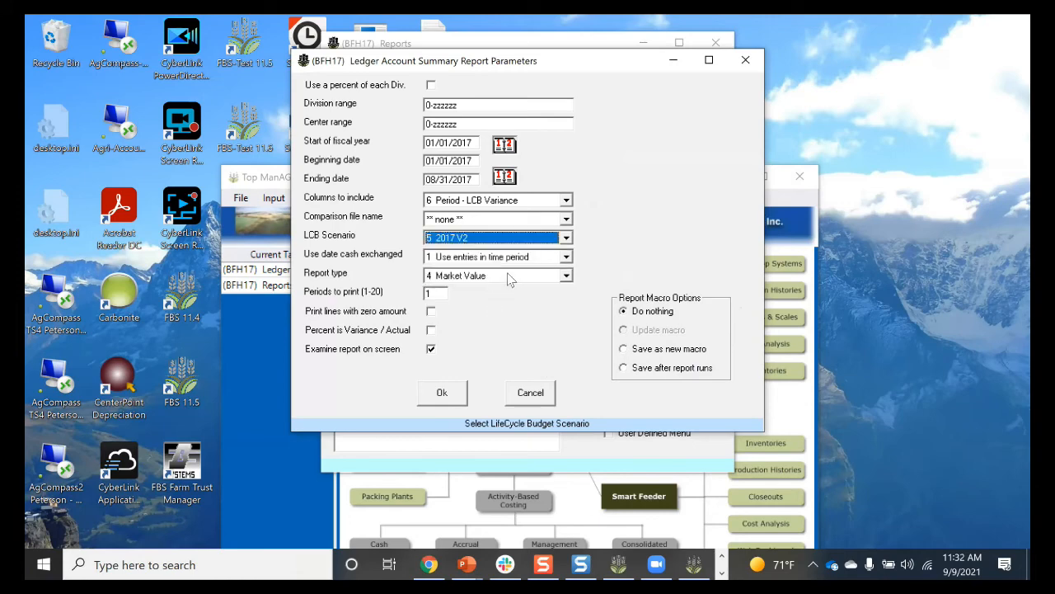
Set the report type to Cash/Tax Report and run the Ledger Account Summary on screen.
click(509, 277)
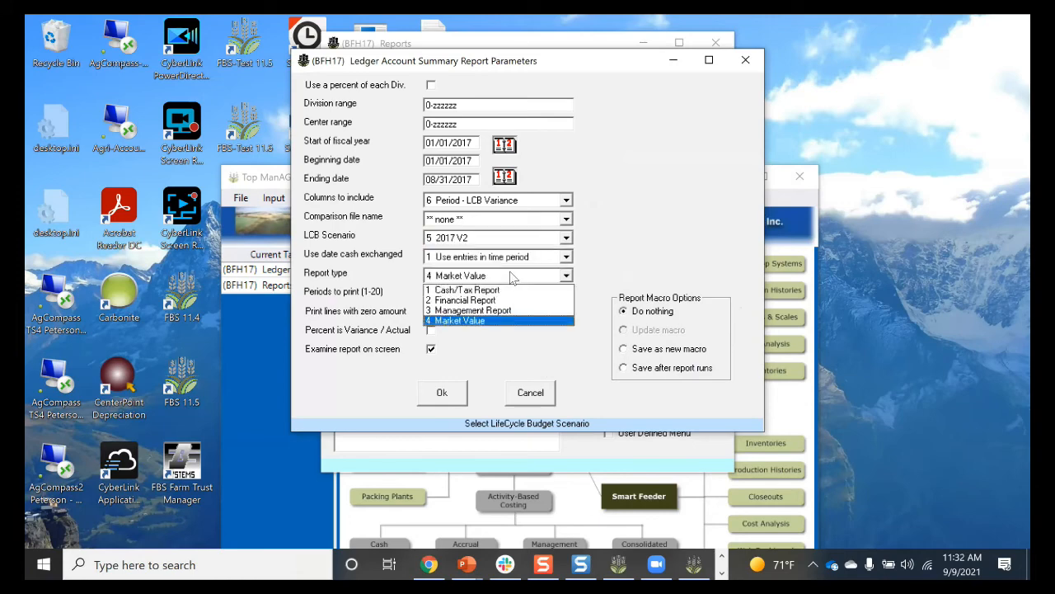
click(494, 290)
click(438, 394)
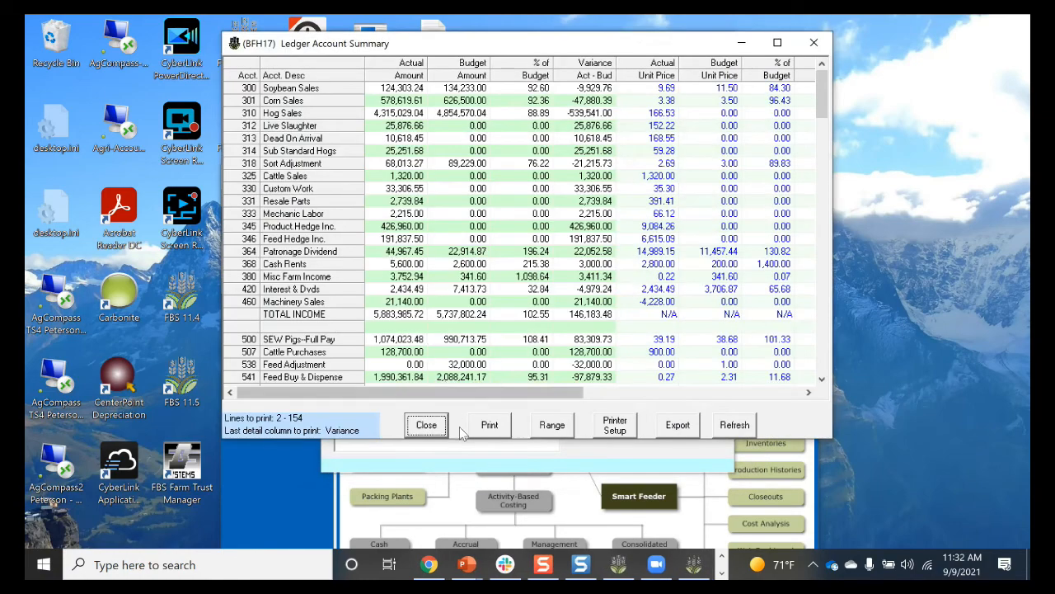
click(544, 522)
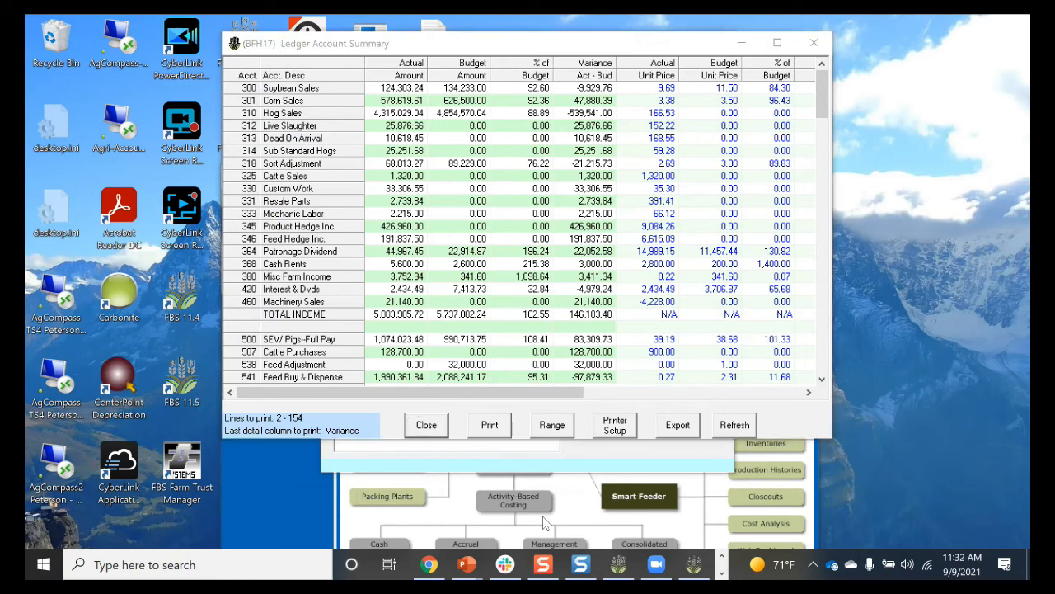